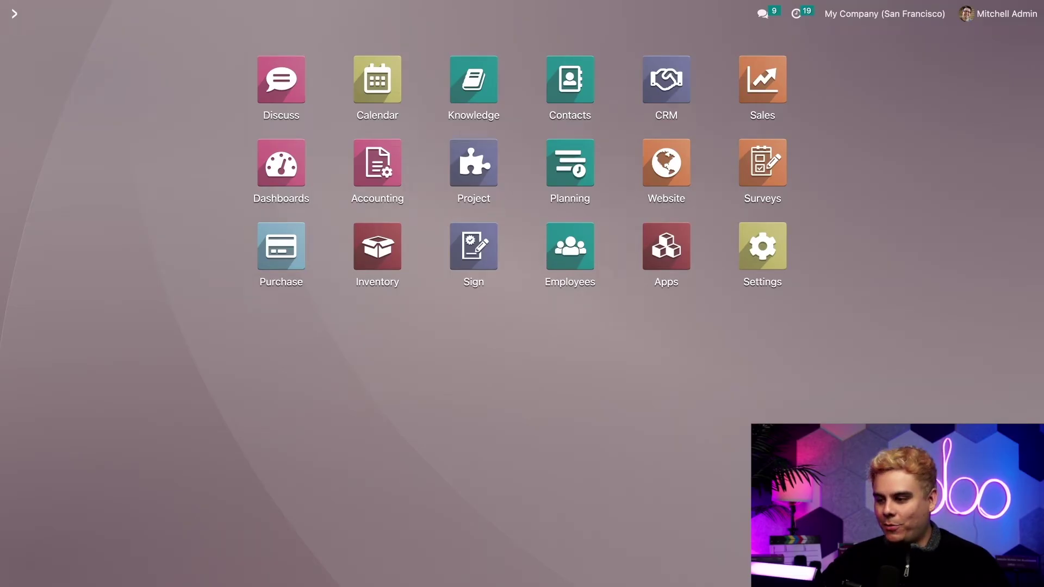
Open the Sales quotations list and start a new blank quotation.
left_click(762, 80)
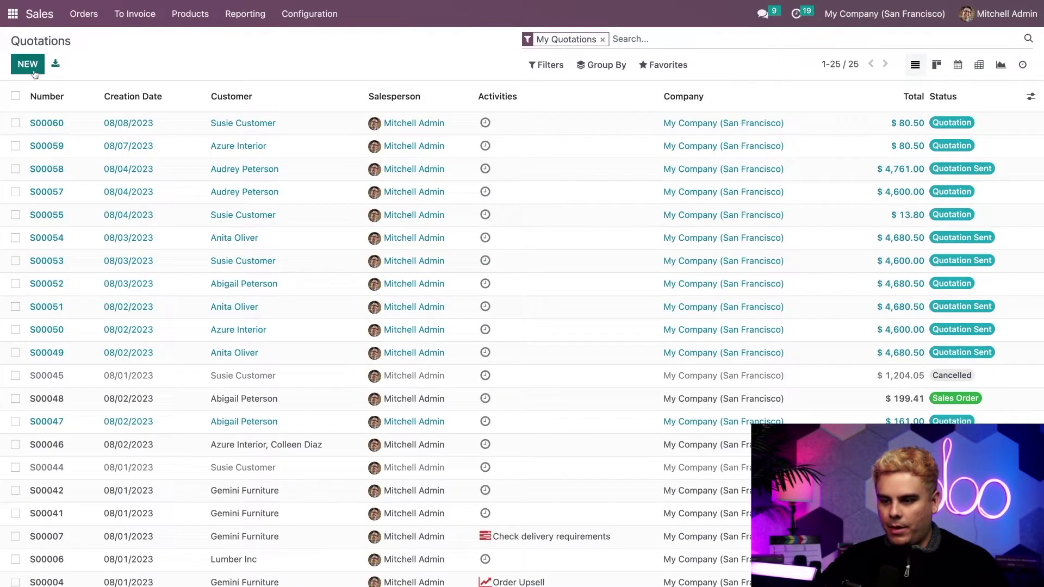
scroll(185, 267, "down", 3)
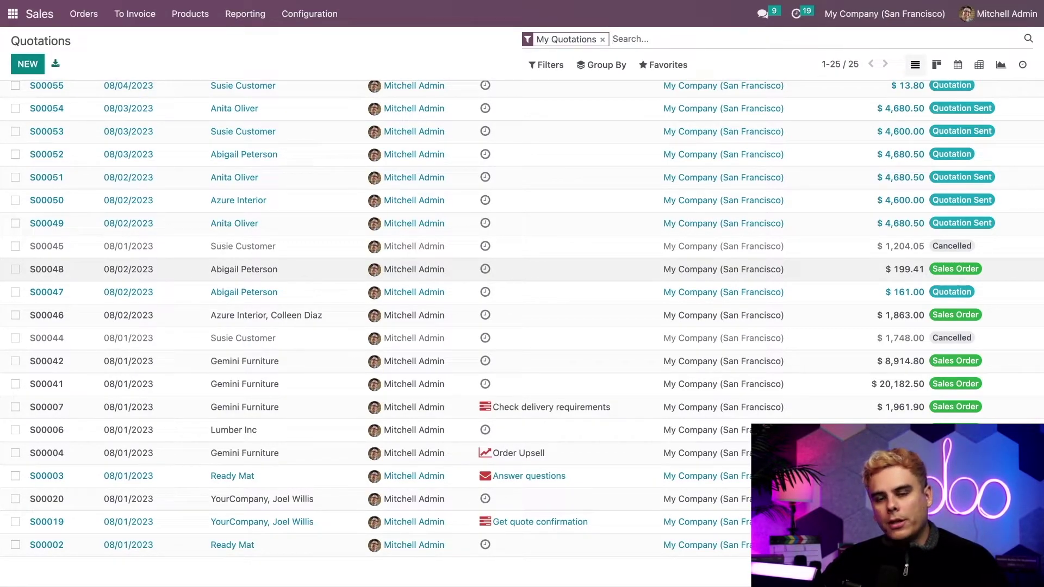
scroll(86, 154, "up", 3)
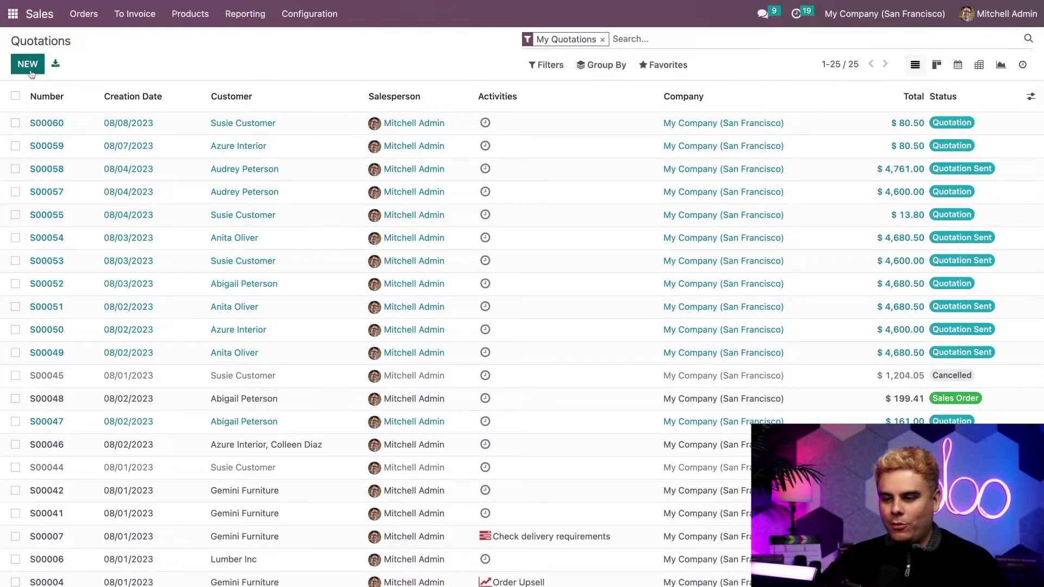
left_click(29, 67)
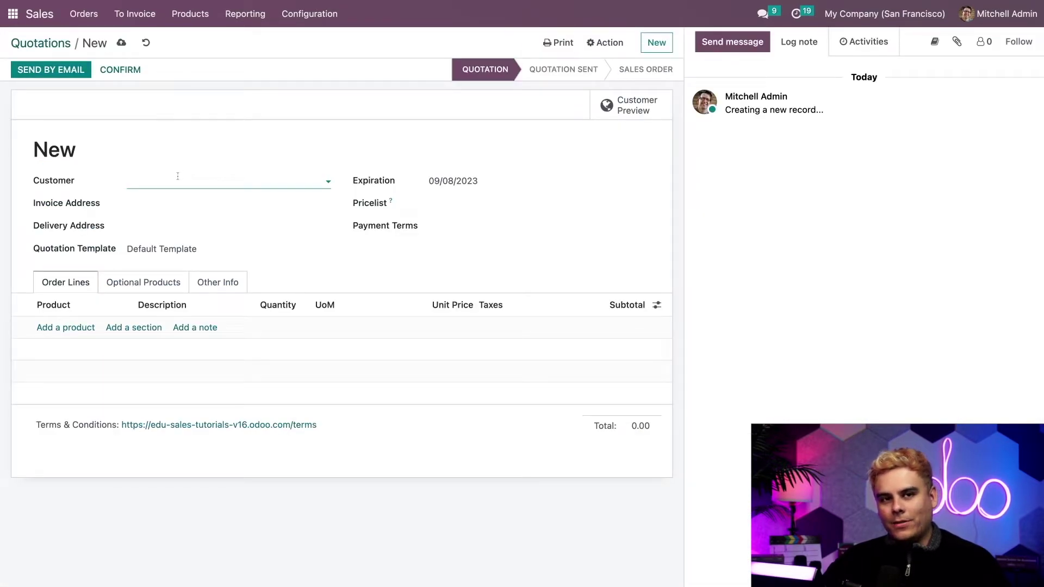
left_click(308, 184)
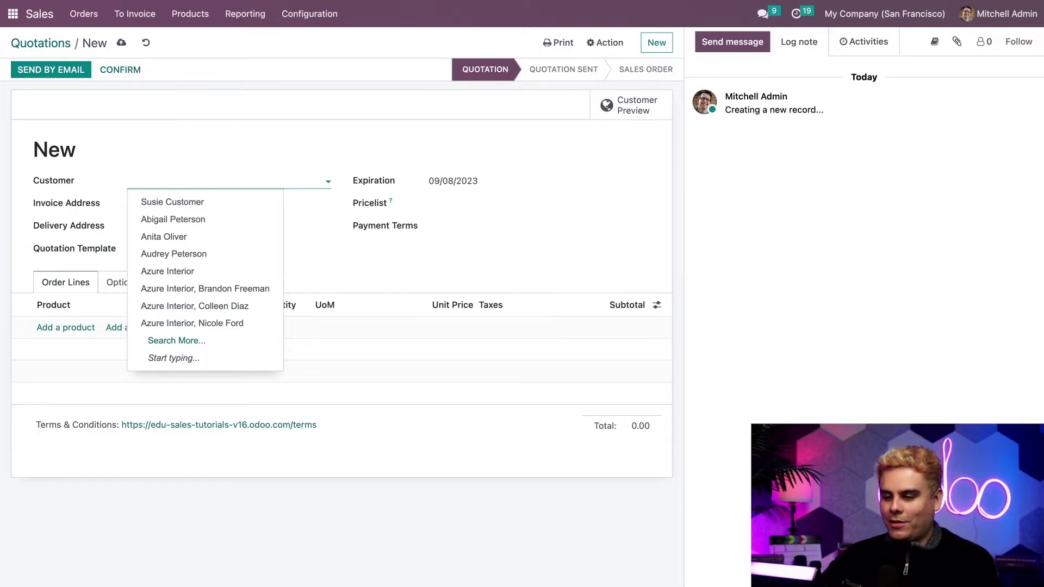
Create the customer 'Odoo' with an e-mail address and set it on the quotation.
type("Odoo")
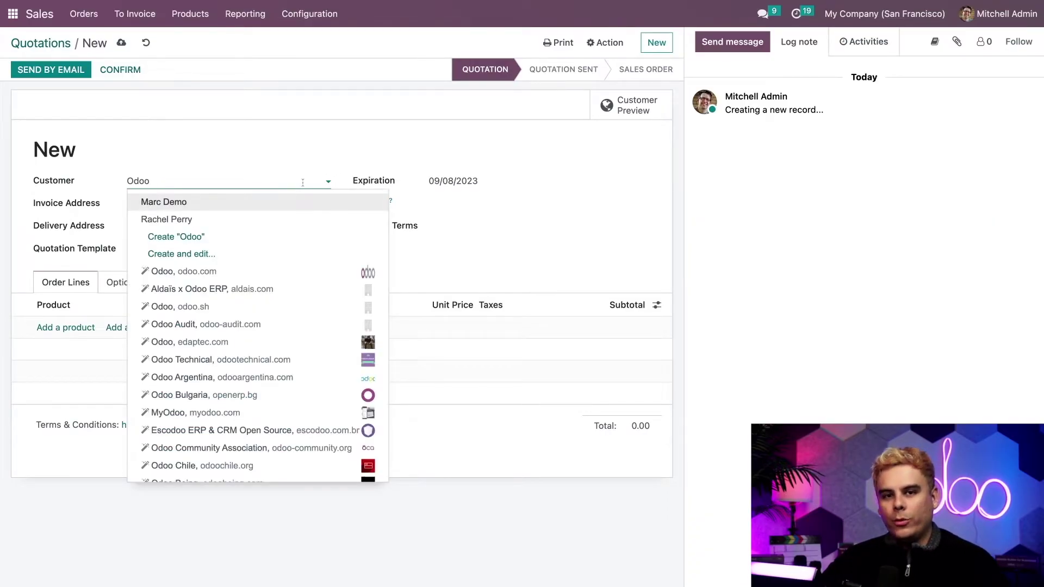
left_click(228, 253)
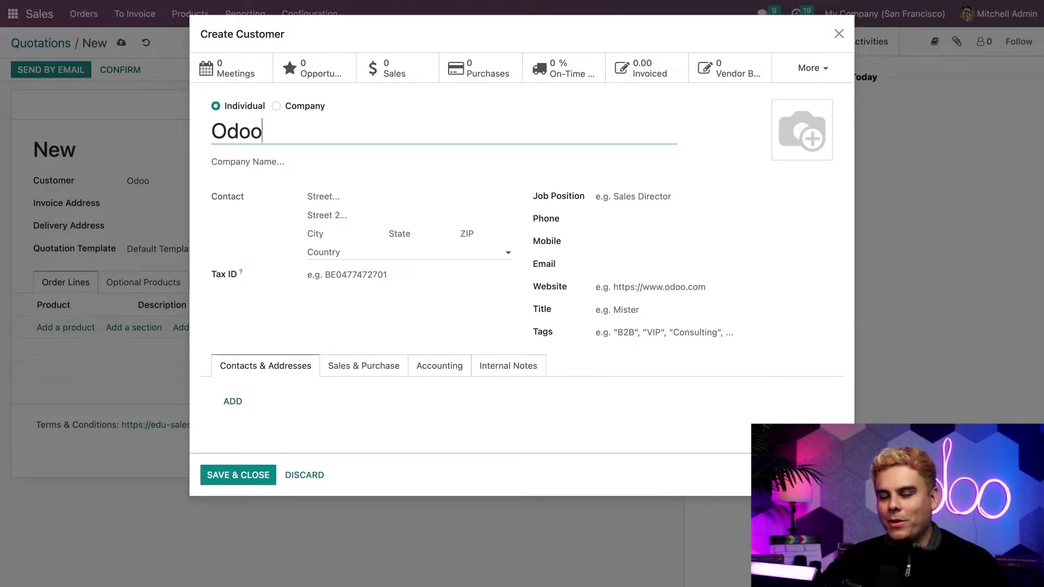
left_click(609, 265)
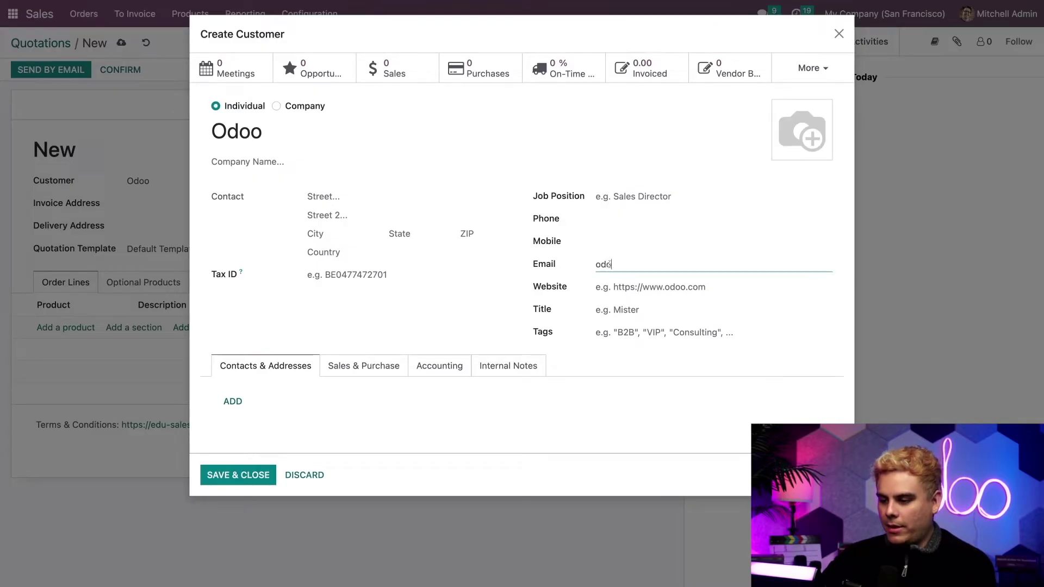
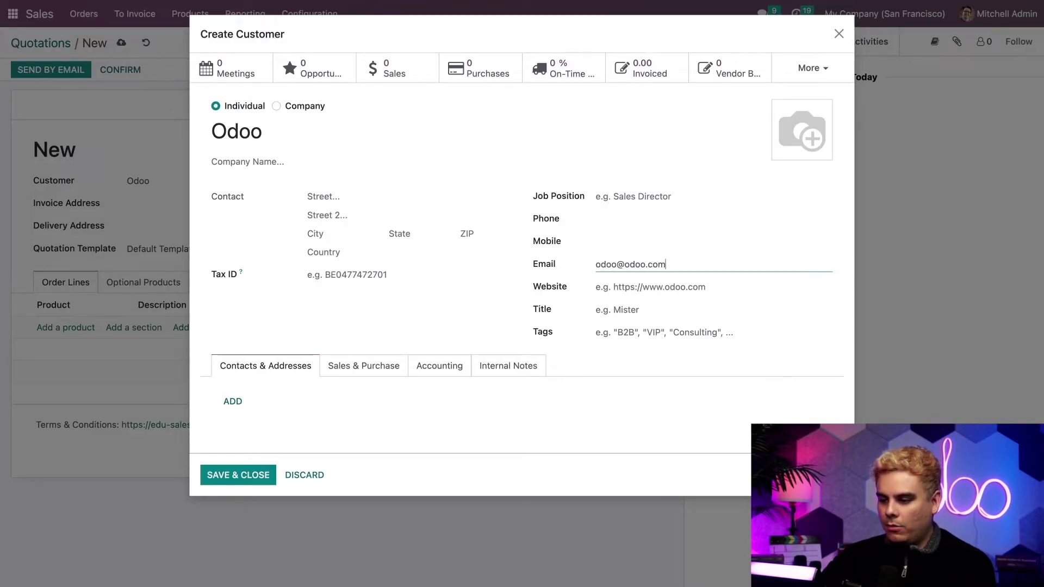
left_click(232, 481)
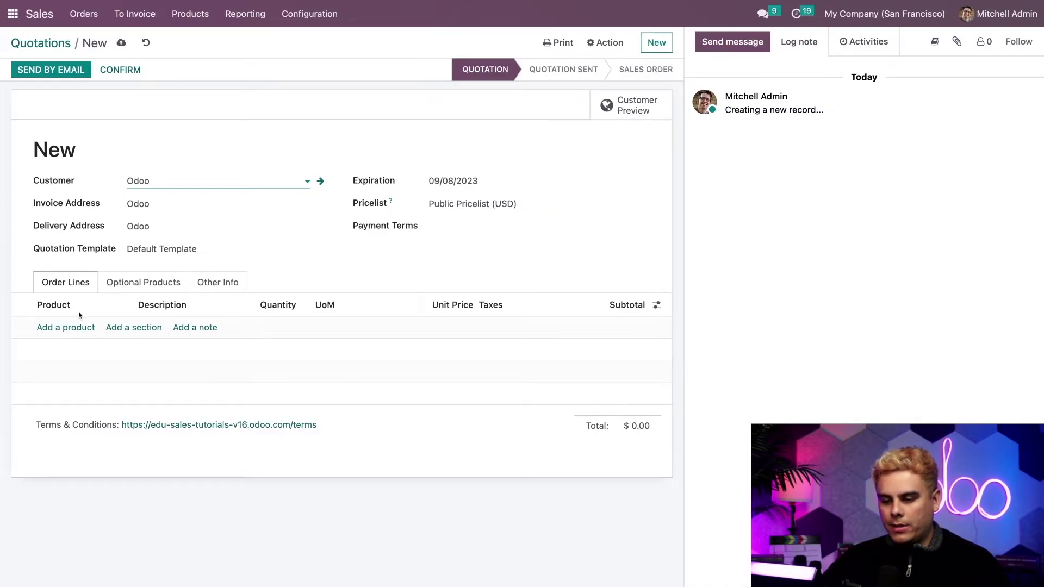
left_click(67, 328)
Add a black Customizable Desk plus a one-year Warranty as order lines.
type("customi")
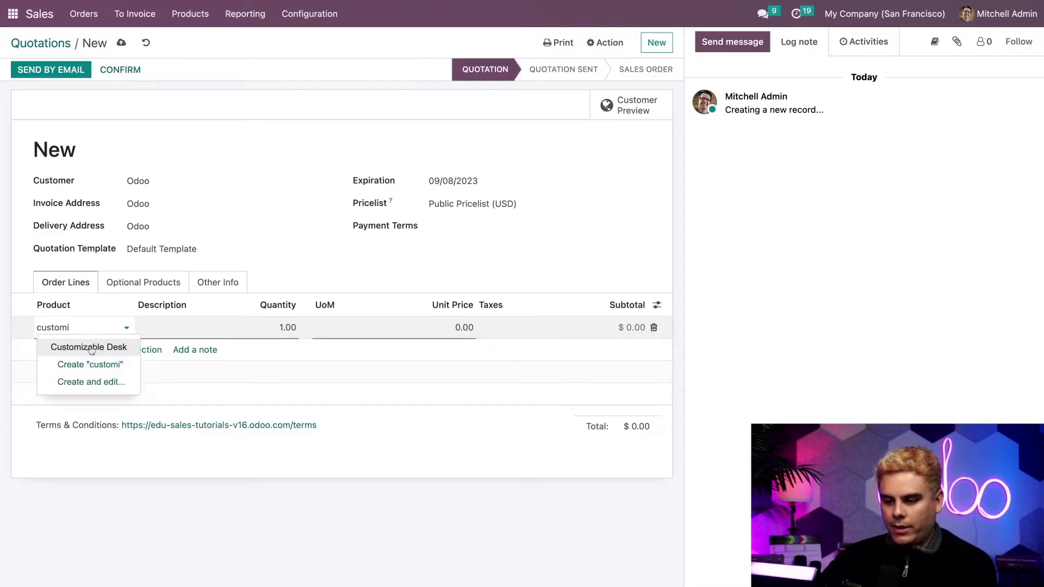
left_click(90, 346)
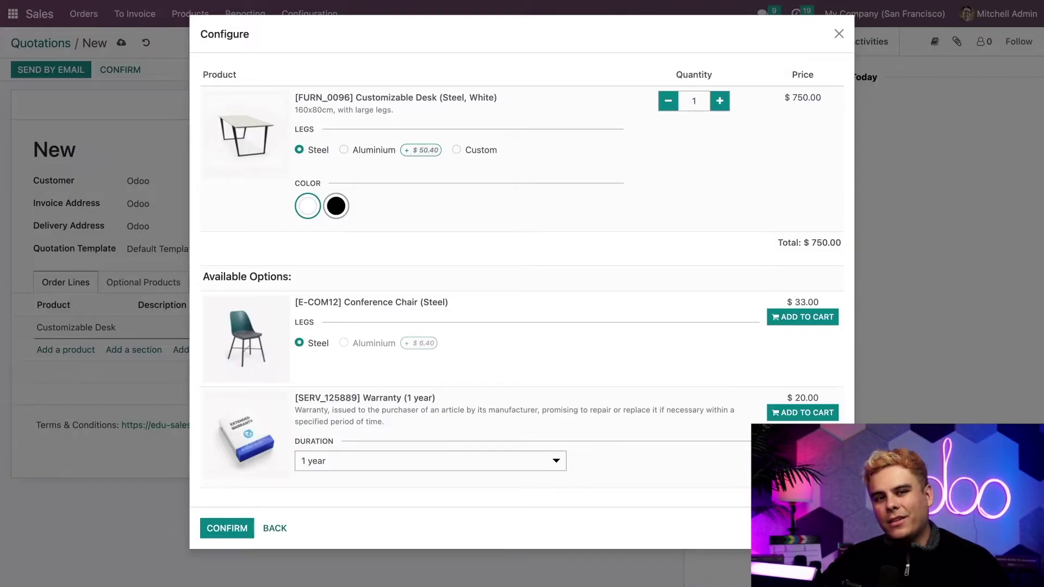
left_click(336, 206)
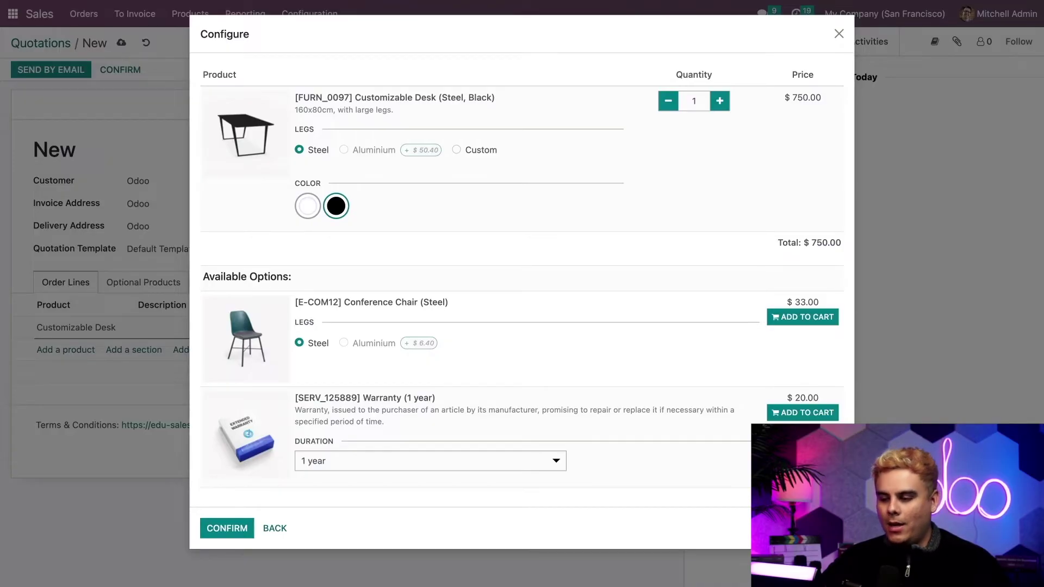
left_click(804, 413)
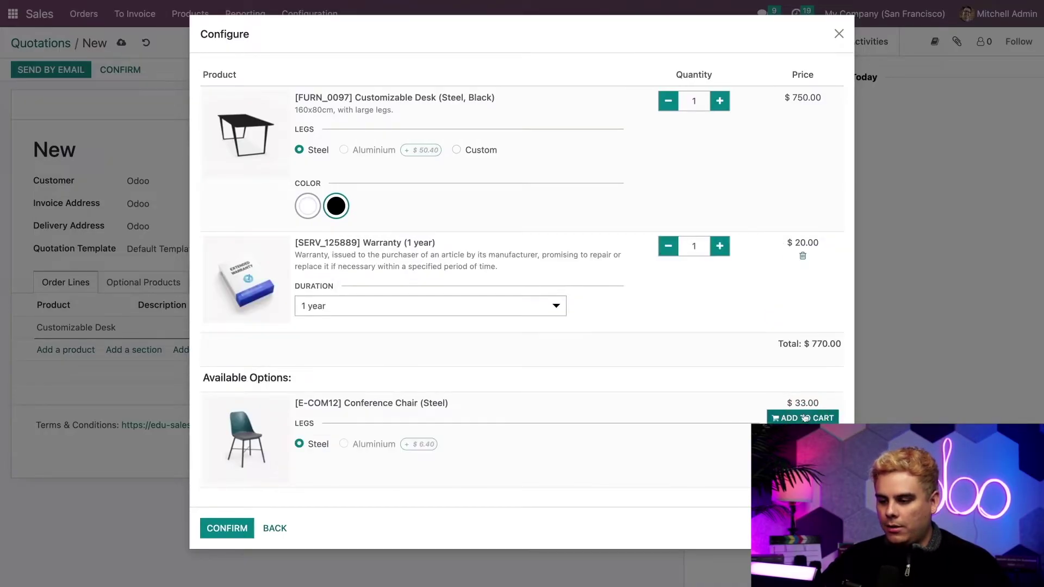
left_click(220, 528)
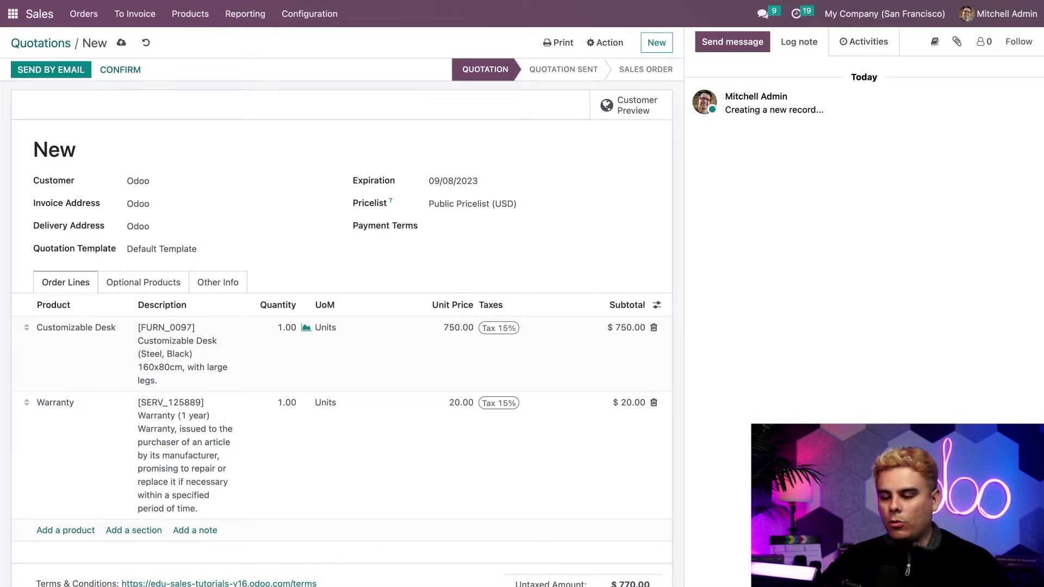
Set the desk line to quantity 2 at unit price =6*125 (750.00).
left_click(288, 328)
type("2")
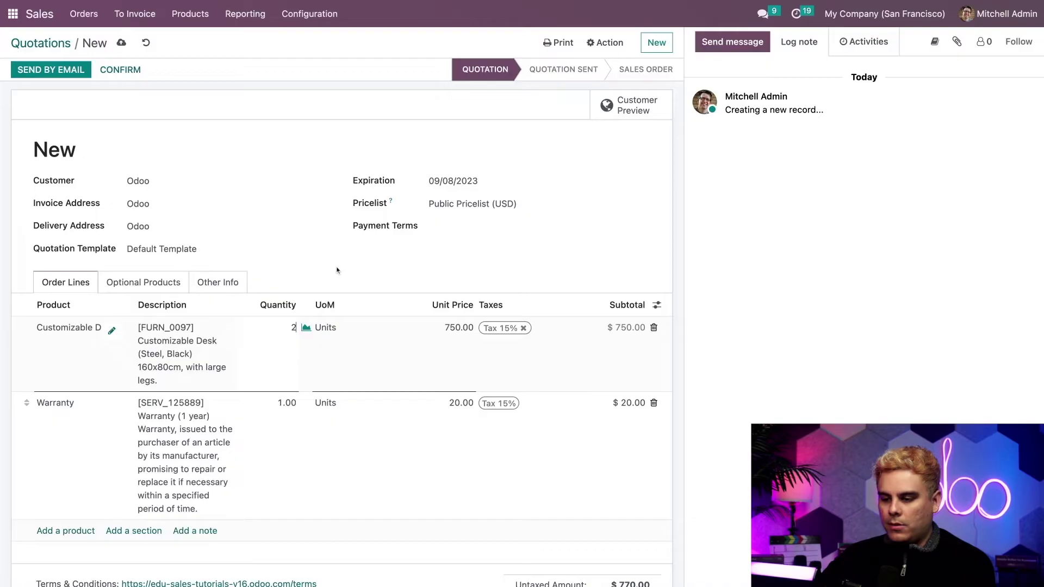
left_click(446, 322)
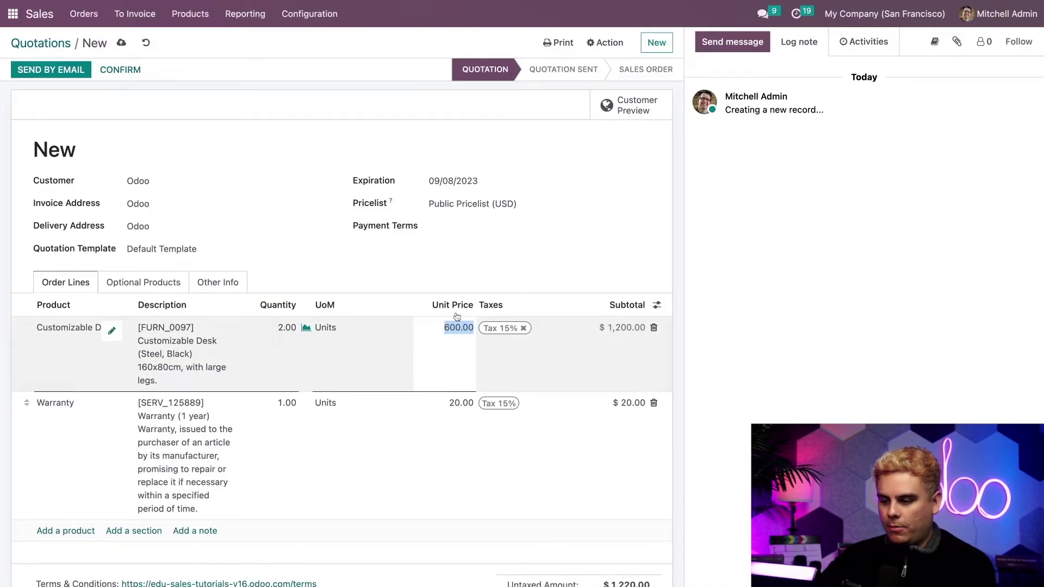
type("=6*125")
left_click(496, 271)
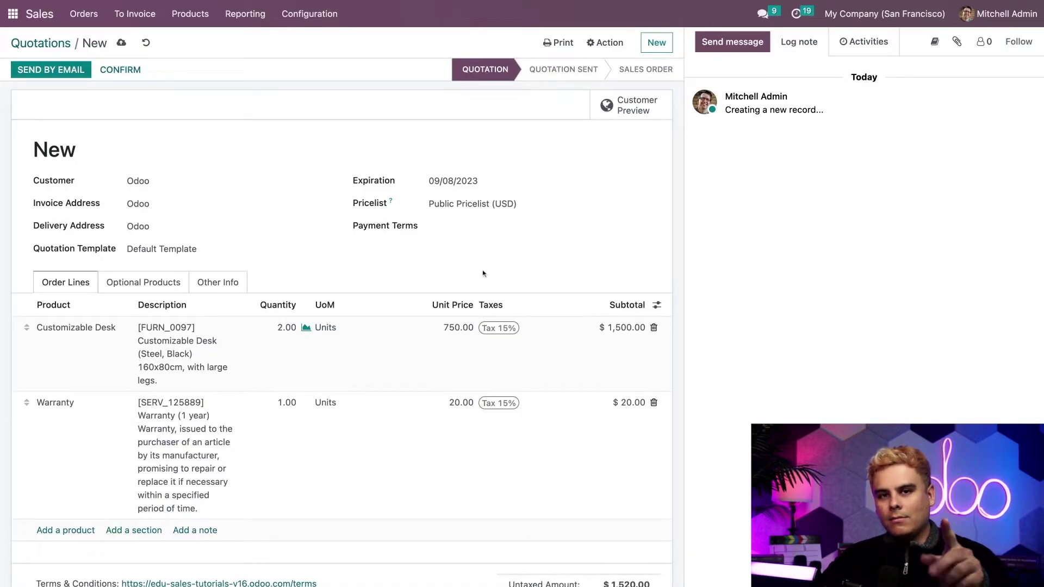
left_click(169, 282)
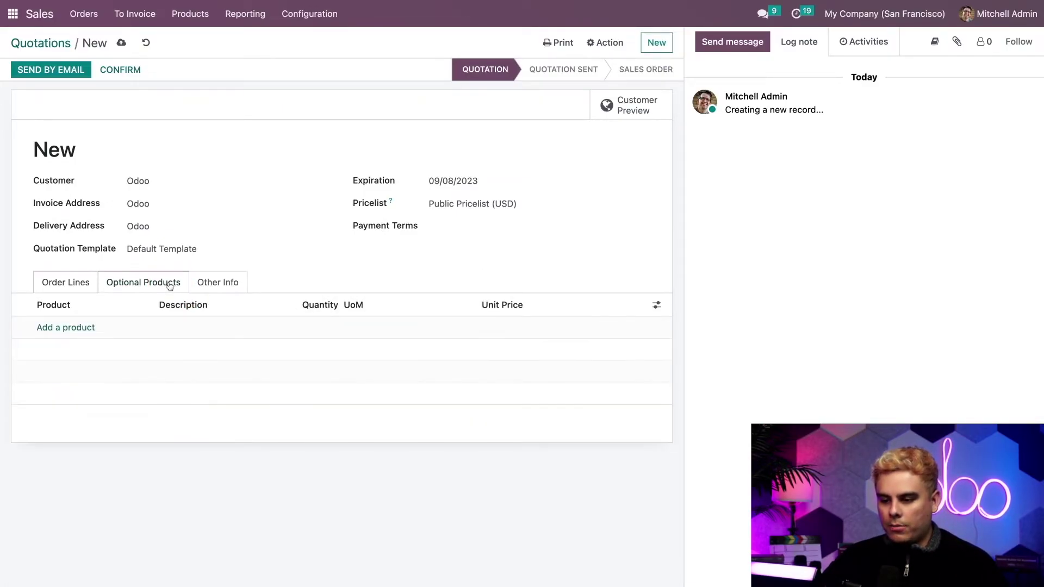
Add [FURN_0269] Office Chair Black at 120.50 as an optional product.
left_click(75, 328)
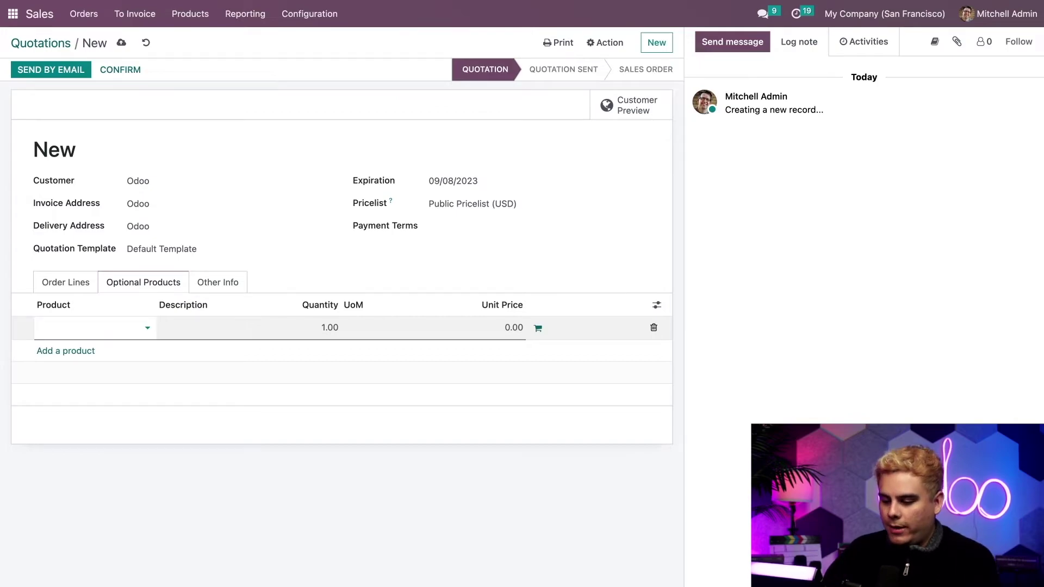
type("chair")
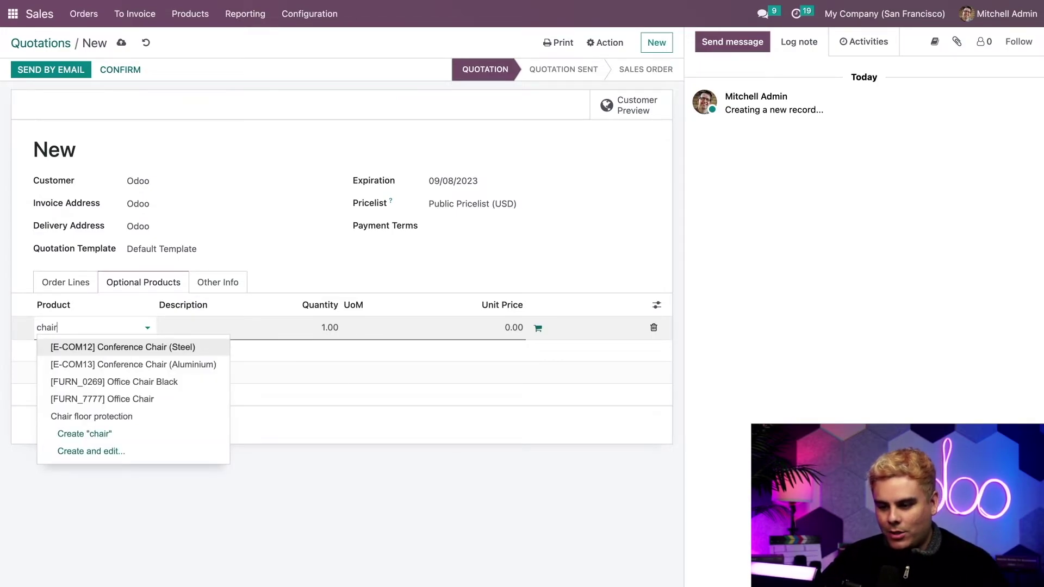
left_click(130, 382)
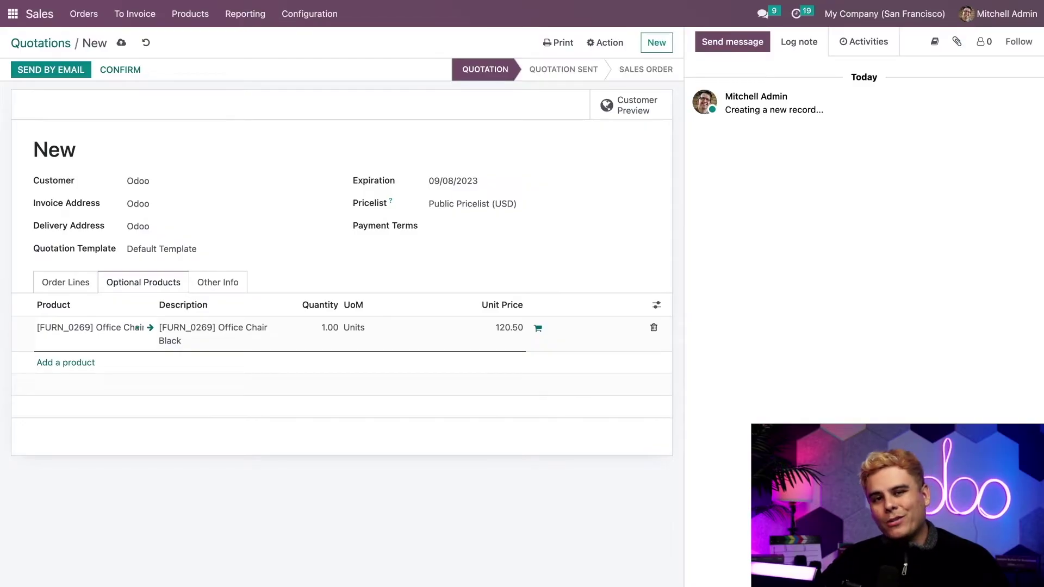
left_click(68, 282)
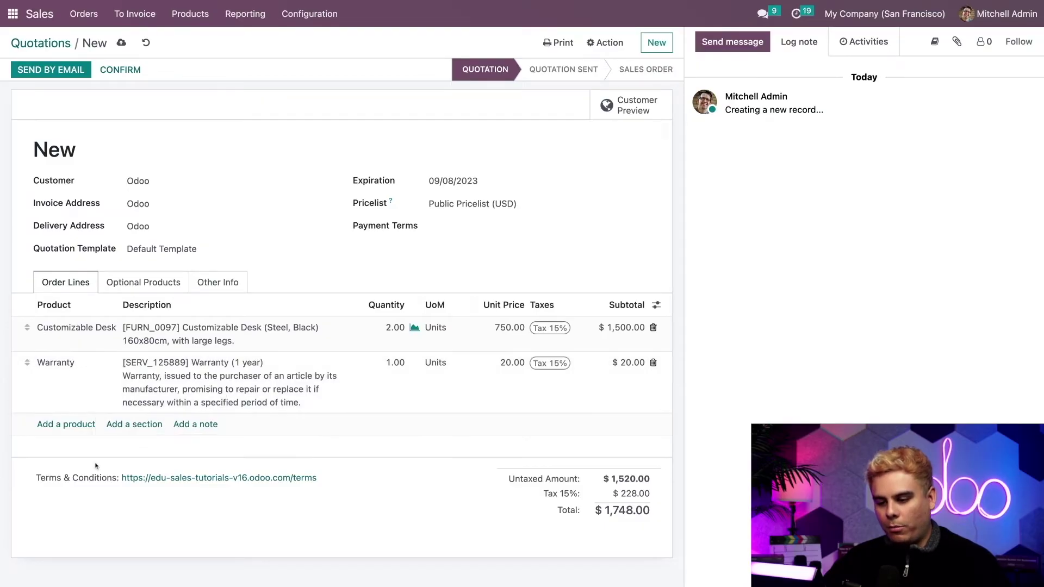
Add a 'Furniture' section and move it to the top of the order lines.
left_click(134, 428)
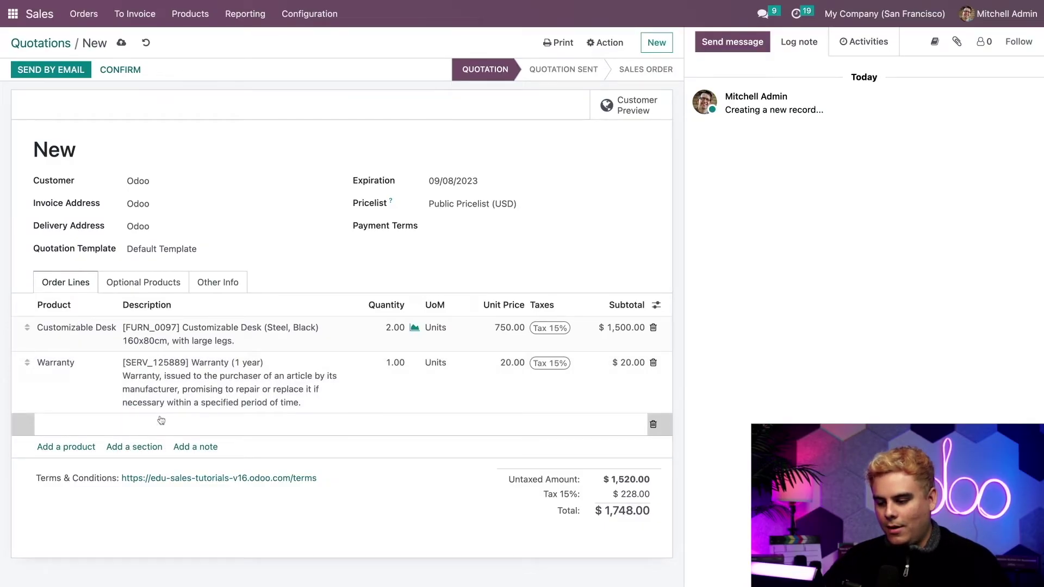
type("furniture")
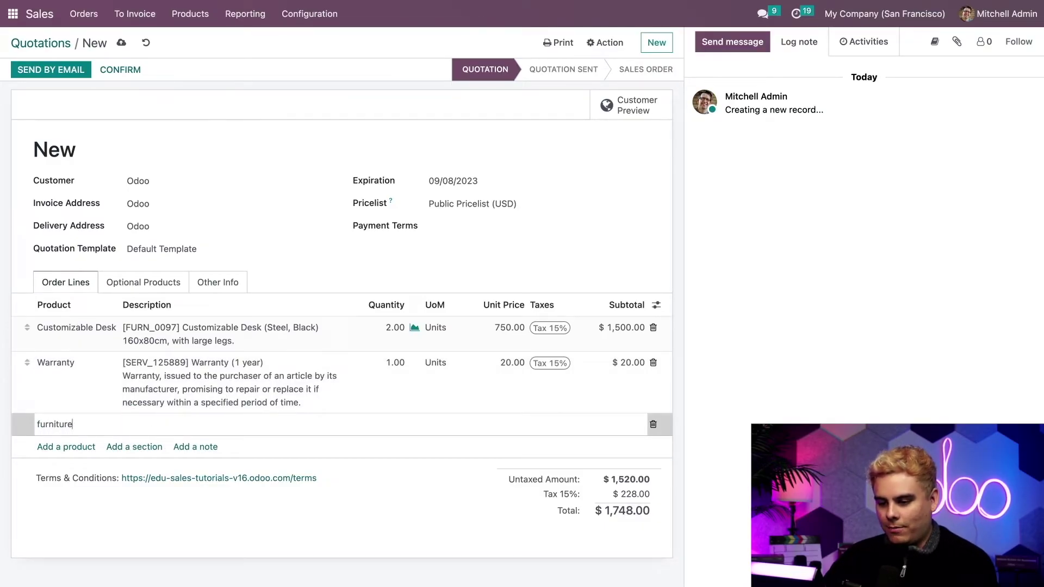
key("BackSpace")
type("F")
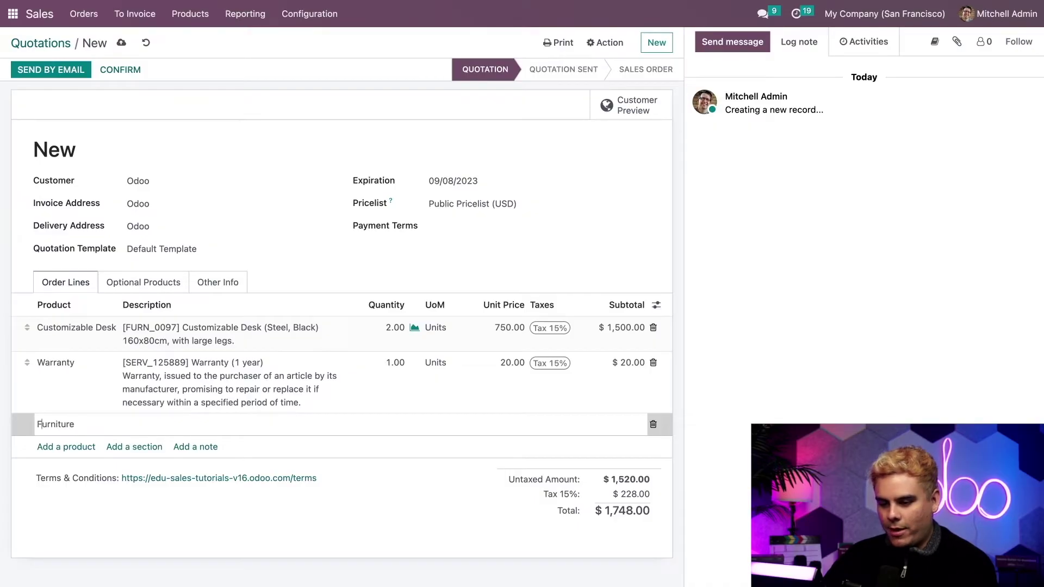
key("Return")
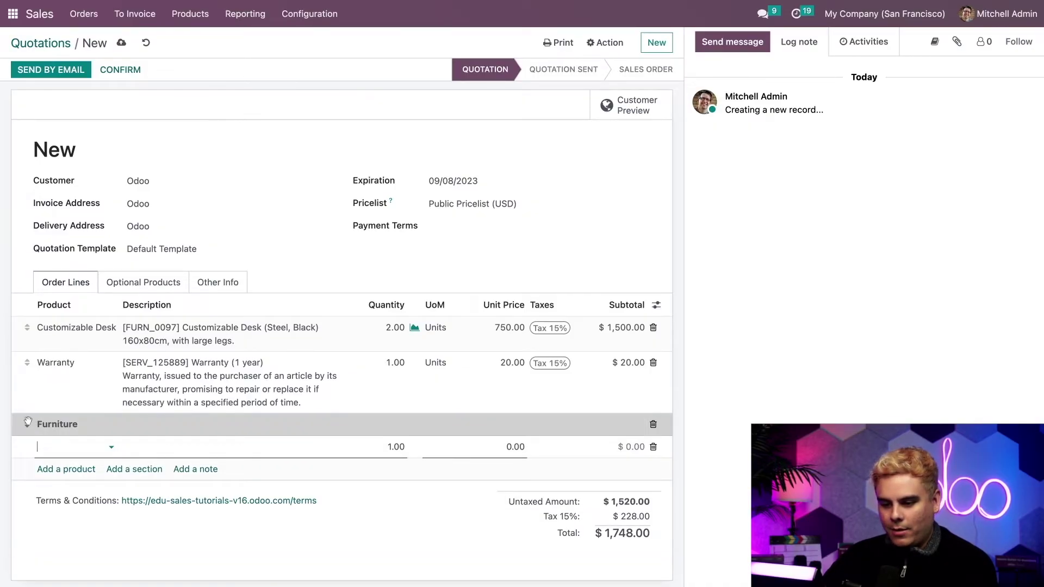
left_click_drag(28, 421, 25, 323)
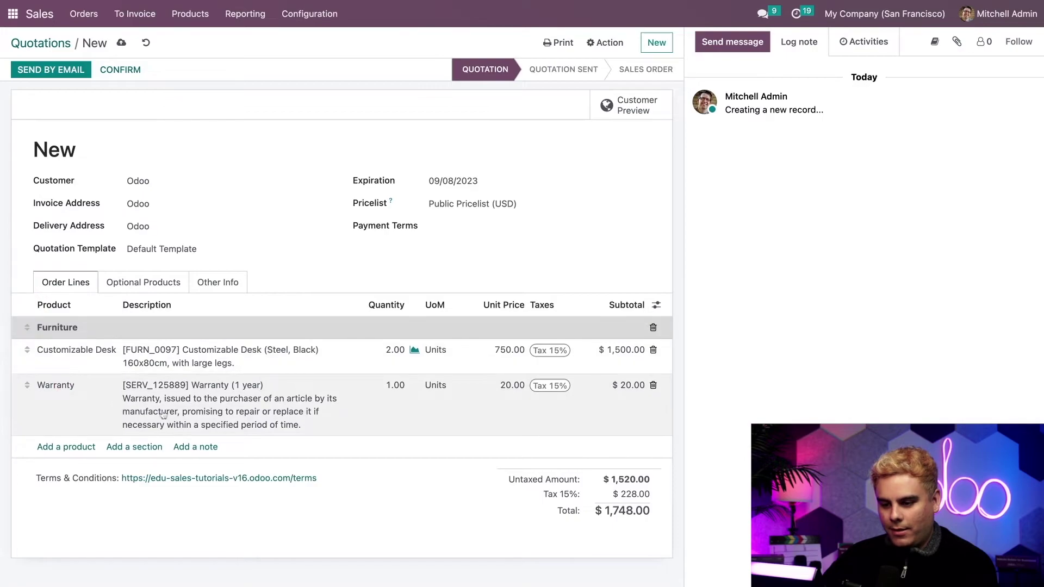
Add a 'Warranty' section placed just above the Warranty product line.
left_click(147, 446)
type("W")
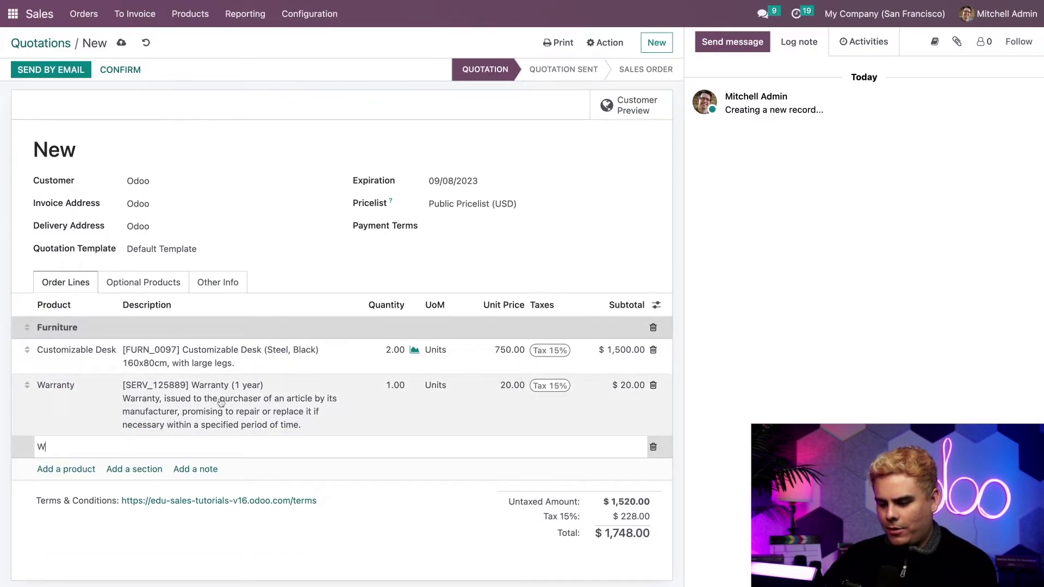
type("arranty")
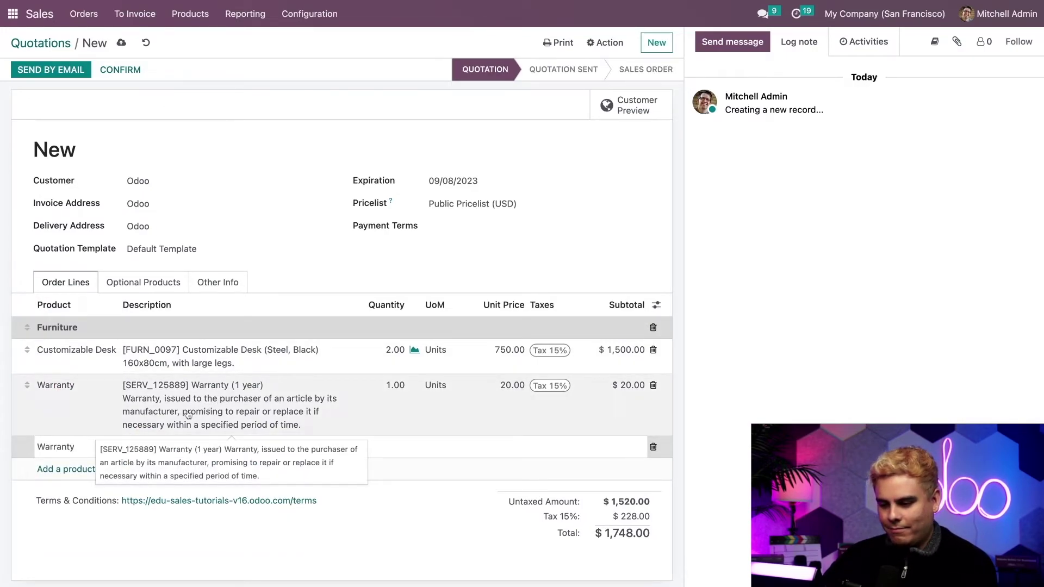
key("Return")
left_click_drag(25, 443, 26, 386)
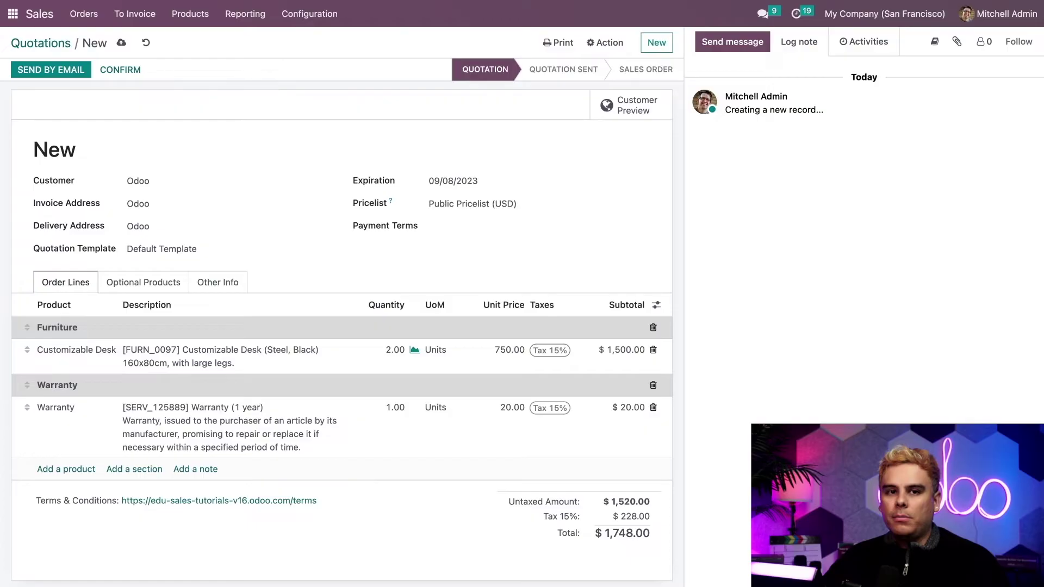
Print the Quotation / Order document, saving the record as S00062.
left_click(551, 43)
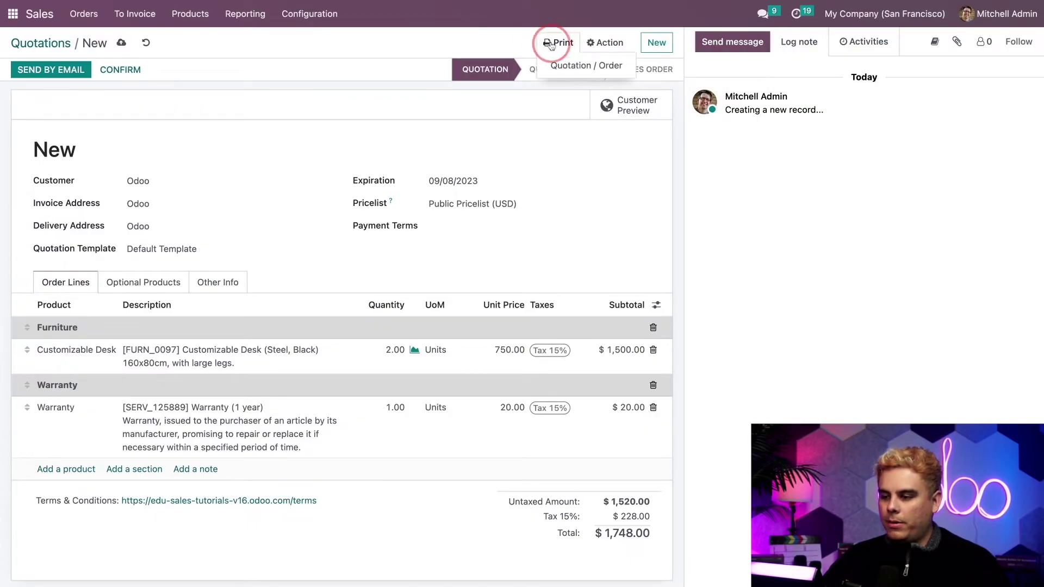
left_click(569, 65)
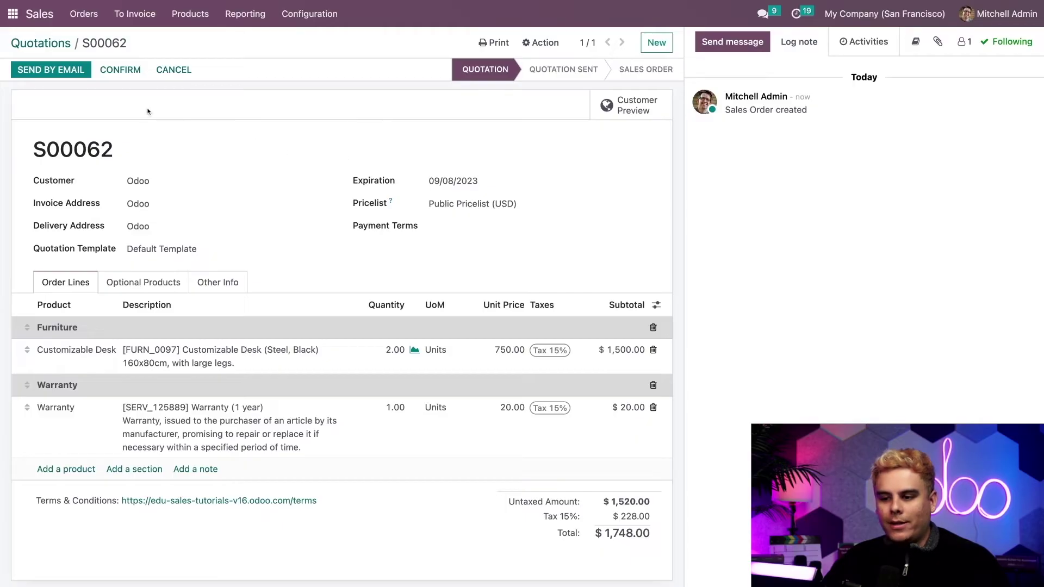
Email quotation S00062 to the customer with 'THANK YOU!' added above the signature.
left_click(52, 71)
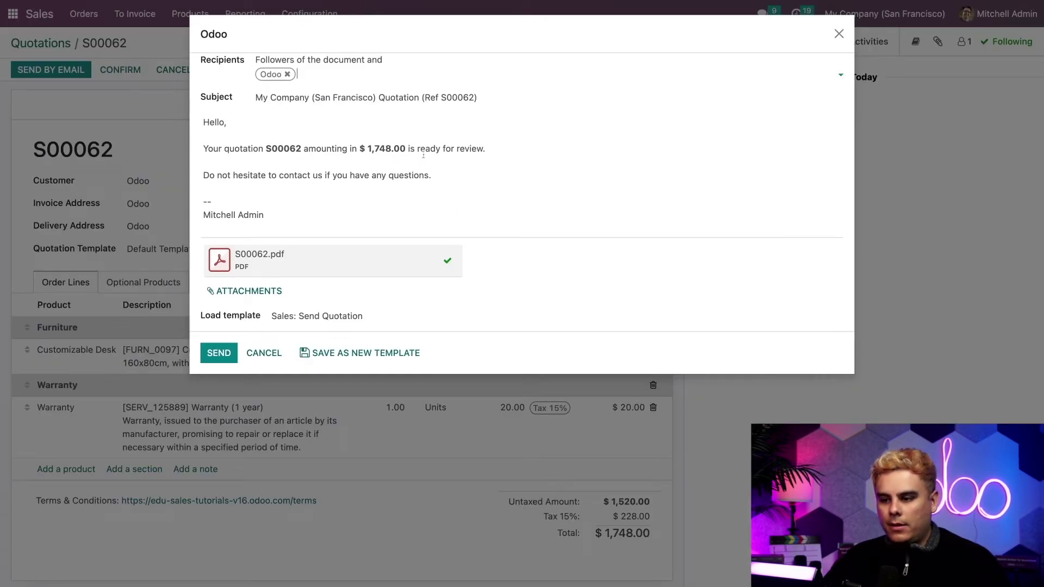
left_click(335, 122)
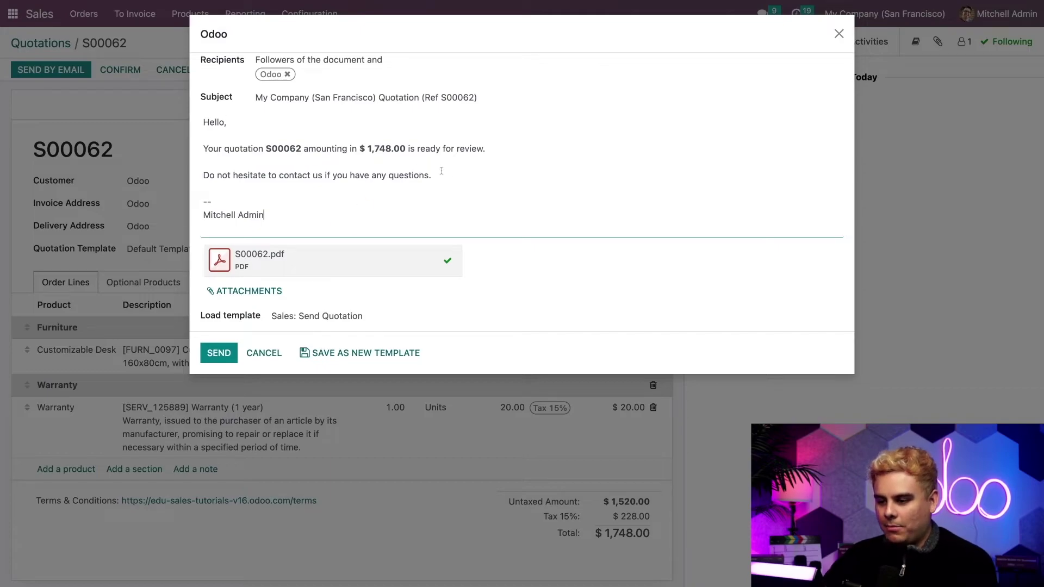
key("Up")
key("Up")
key("Return")
key("Return")
key("Up")
type("THANK YOU!")
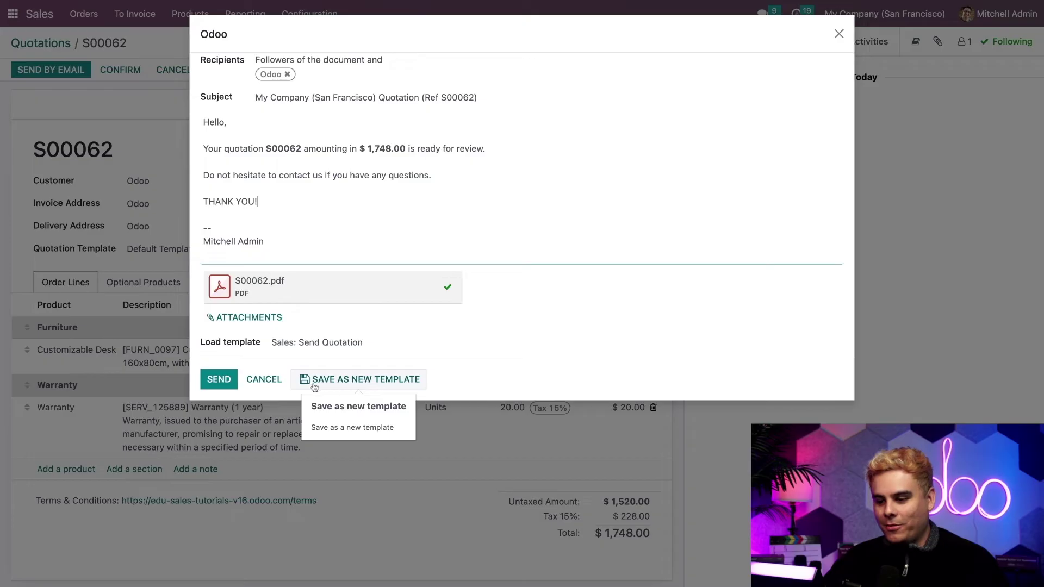
left_click(220, 380)
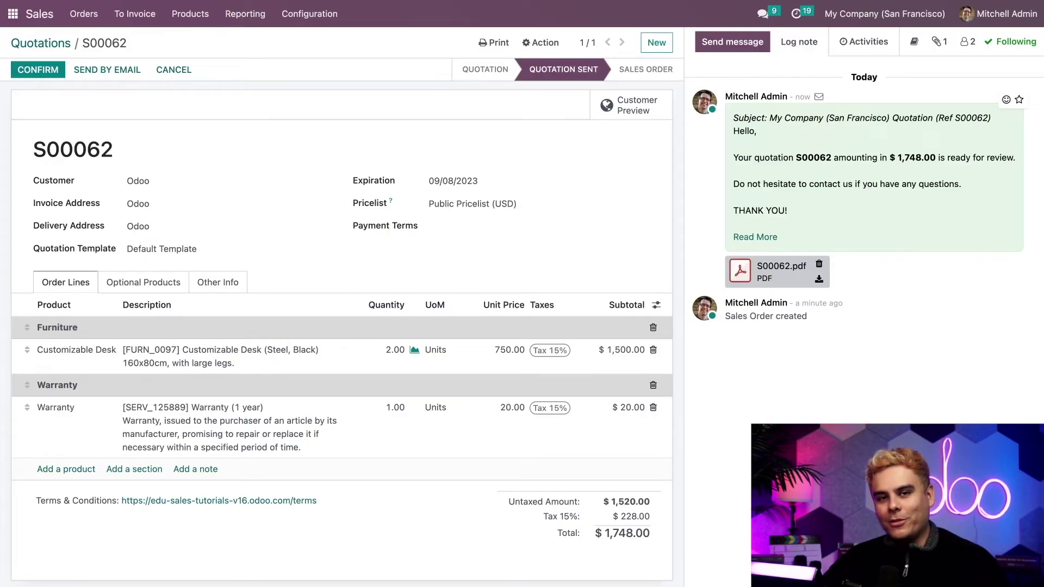
left_click(620, 112)
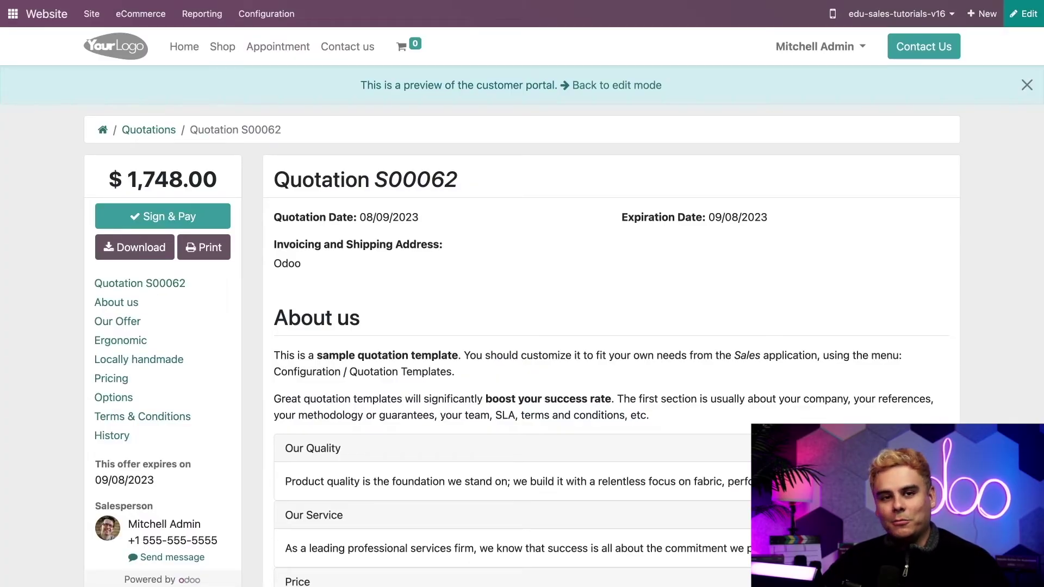
Review the portal's $1,748.00 pricing table and the Office Chair Black option at $120.50.
scroll(543, 326, "down", 10)
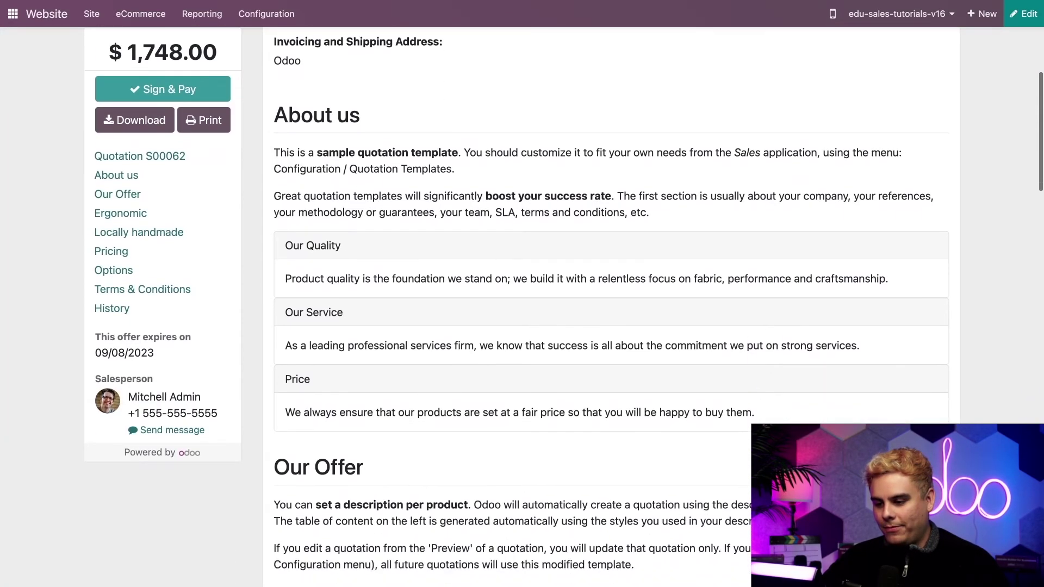
scroll(543, 326, "up", 4)
scroll(543, 326, "down", 6)
scroll(475, 190, "down", 10)
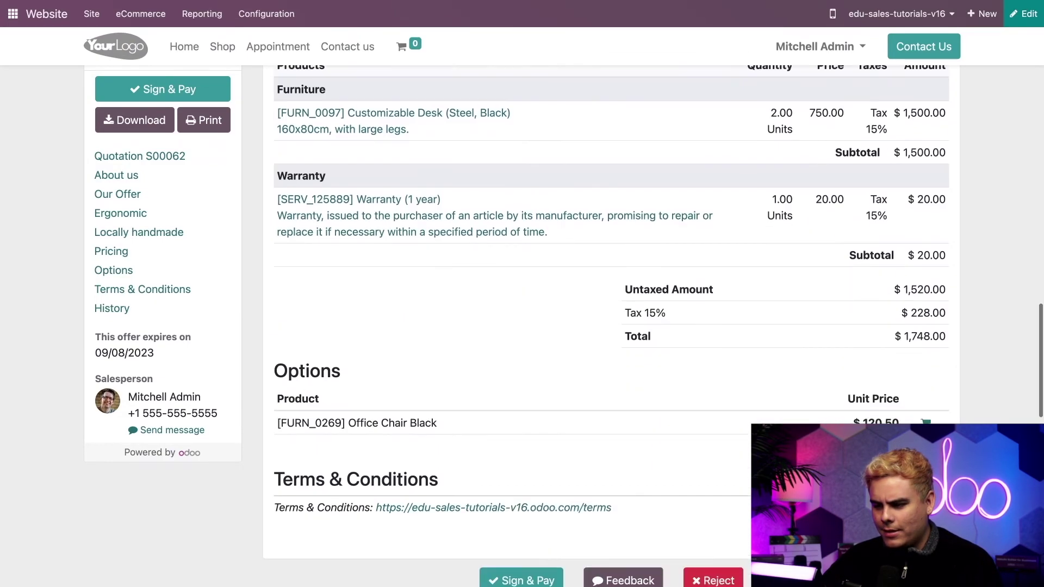
double_click(321, 178)
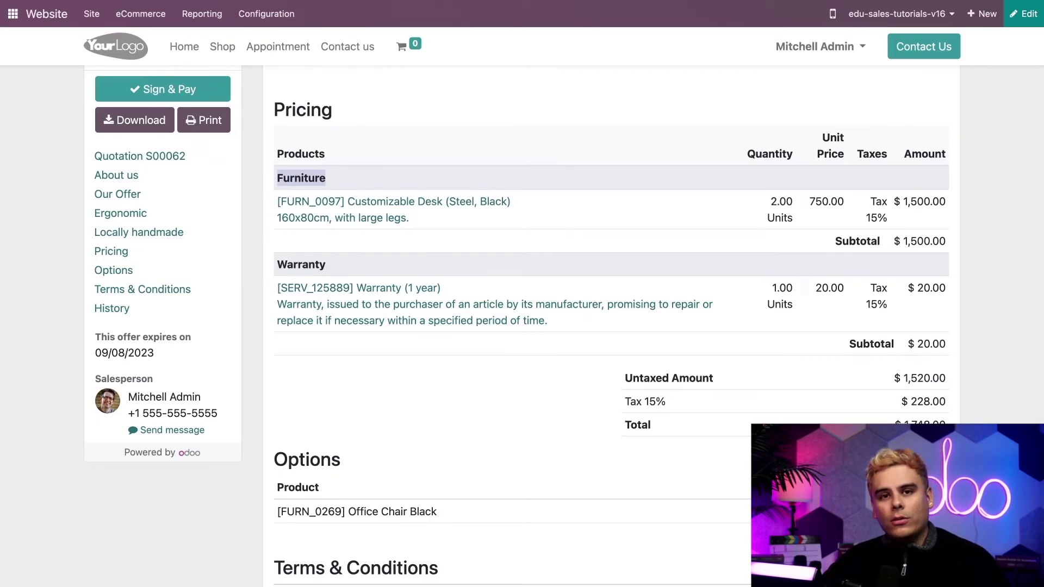
scroll(598, 326, "down", 3)
scroll(598, 326, "up", 7)
scroll(598, 326, "up", 10)
scroll(597, 326, "down", 6)
scroll(598, 326, "down", 15)
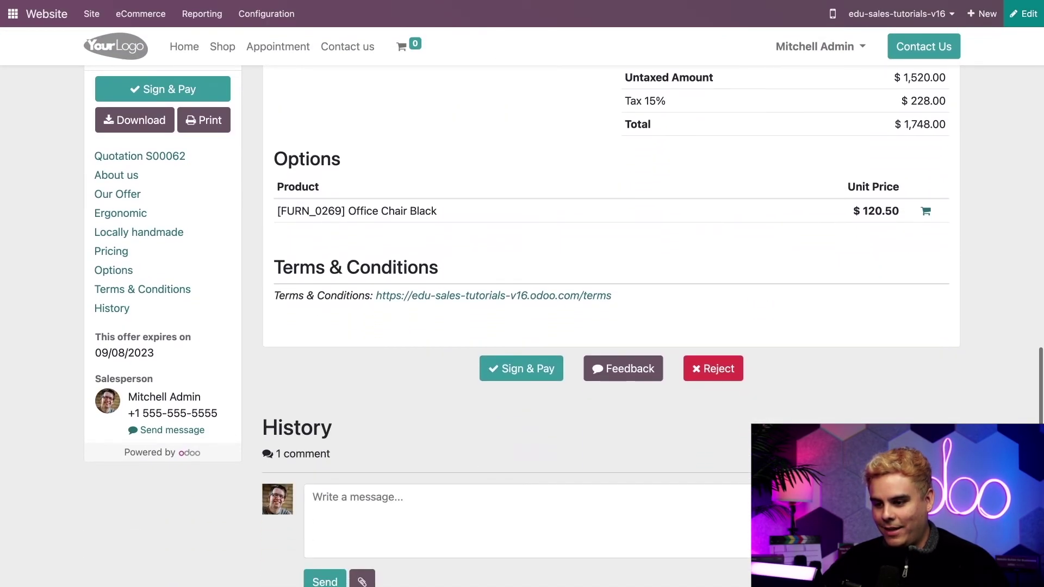
triple_click(393, 214)
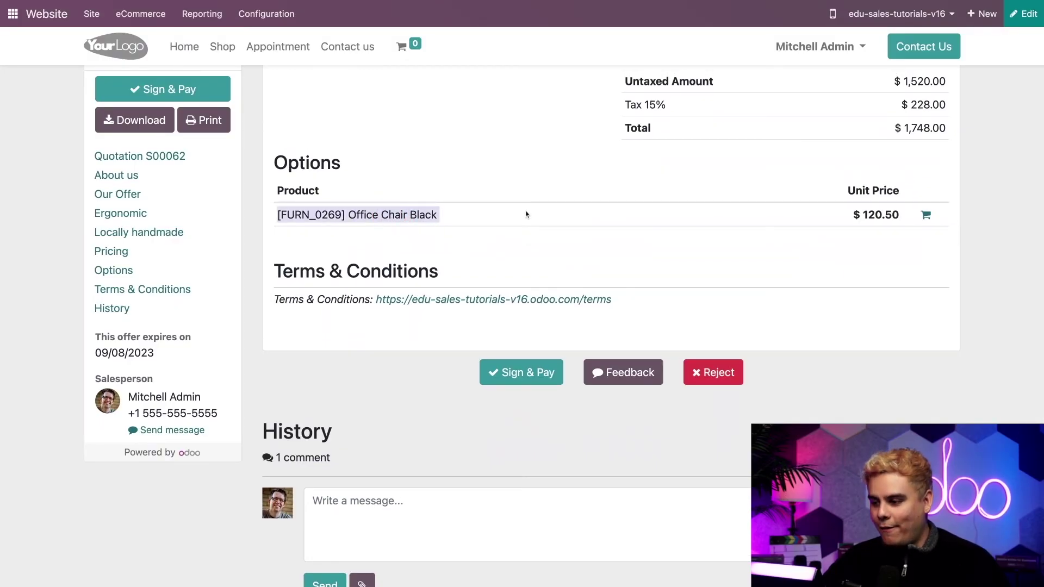
scroll(742, 215, "up", 2)
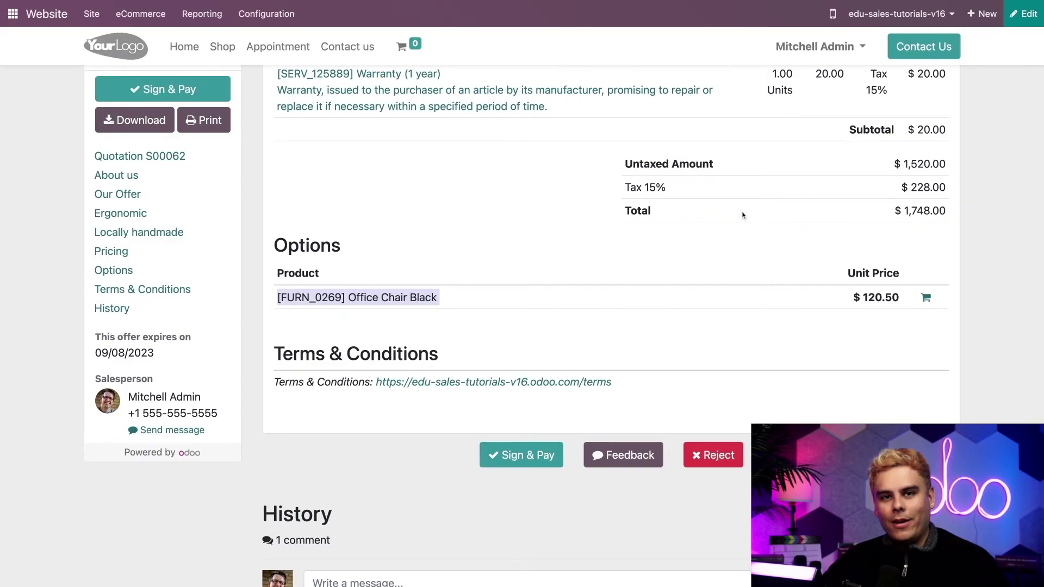
Add the Office Chair Black option from the portal, raising the total to $1,886.58.
left_click(925, 299)
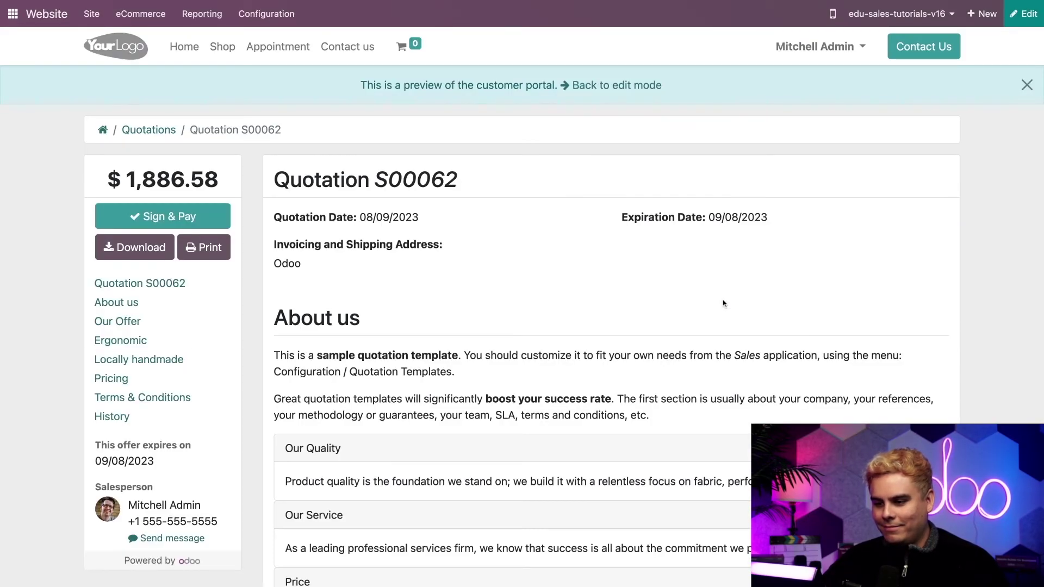
scroll(724, 303, "down", 1)
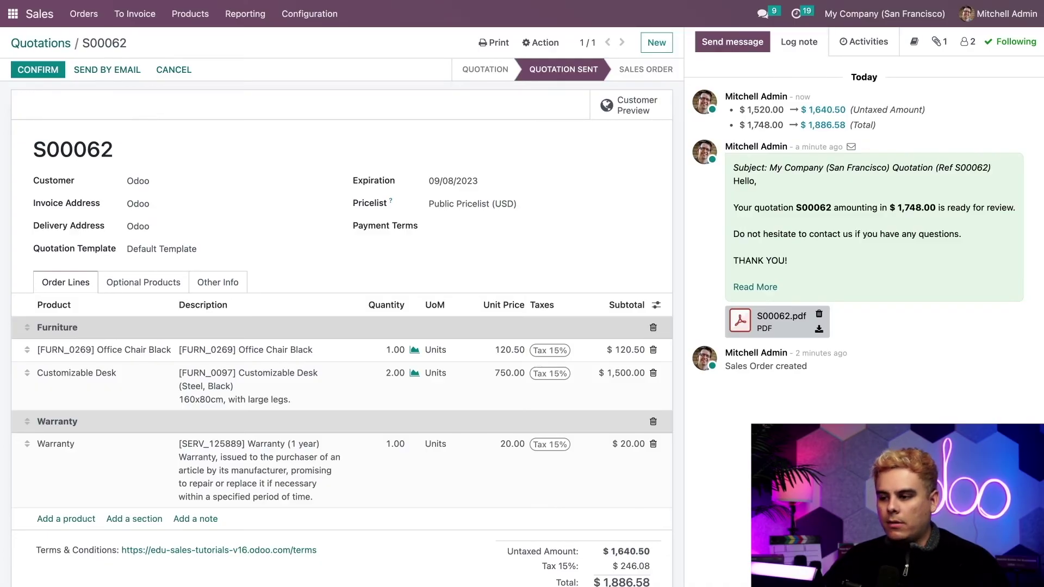
Confirm quotation S00062 as a sales order, then start cancelling it.
left_click(39, 70)
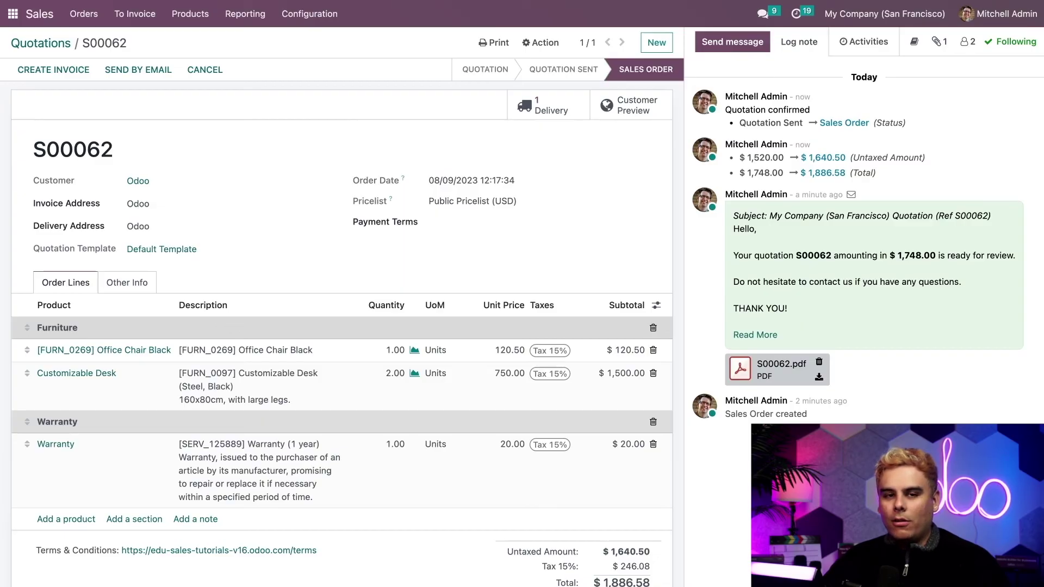
left_click(218, 77)
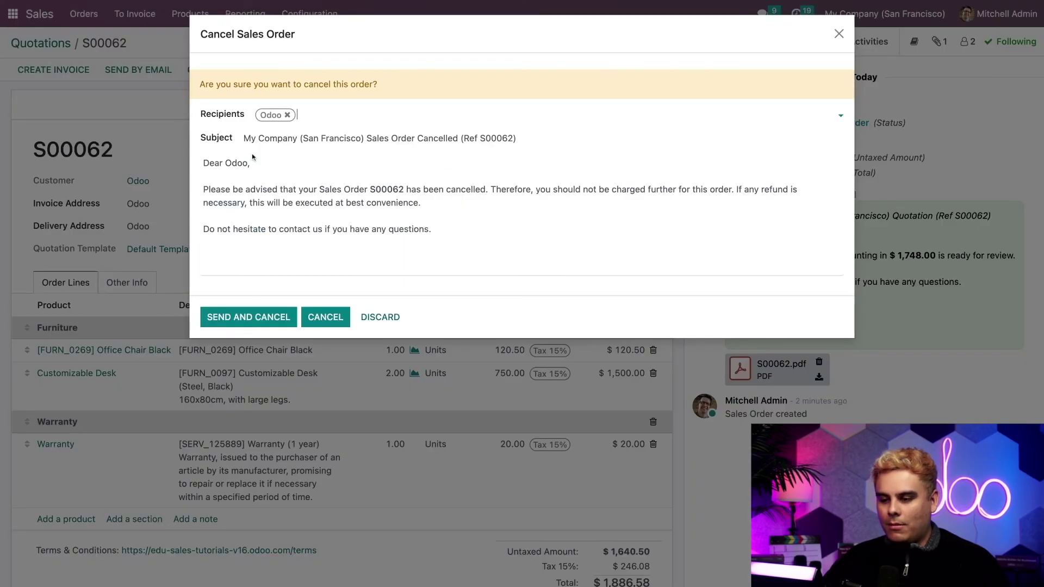
Review the 'Sales Order Cancelled (Ref S00062)' e-mail, then send it and cancel the order.
left_click(417, 218)
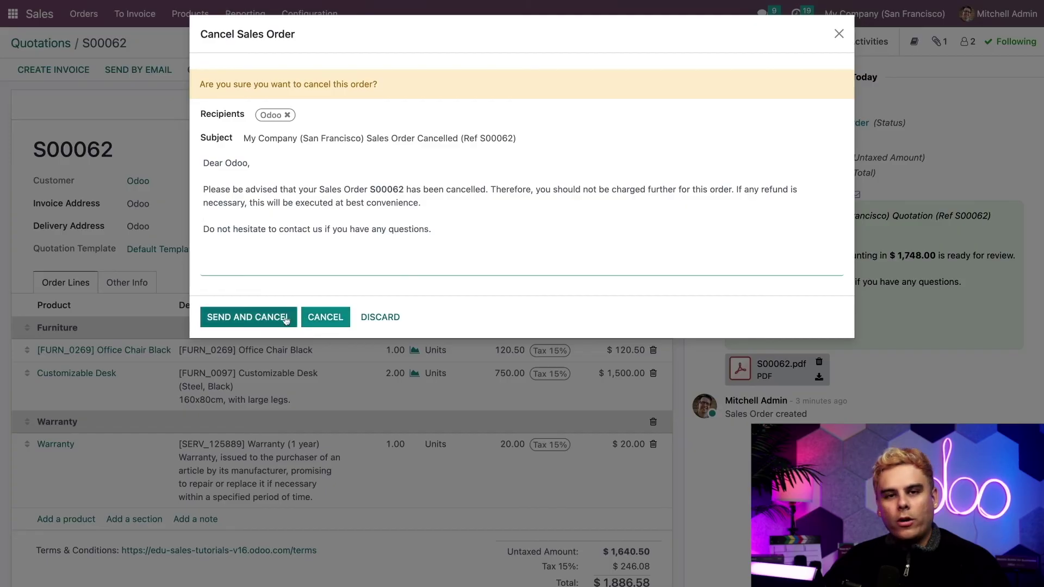
left_click(268, 317)
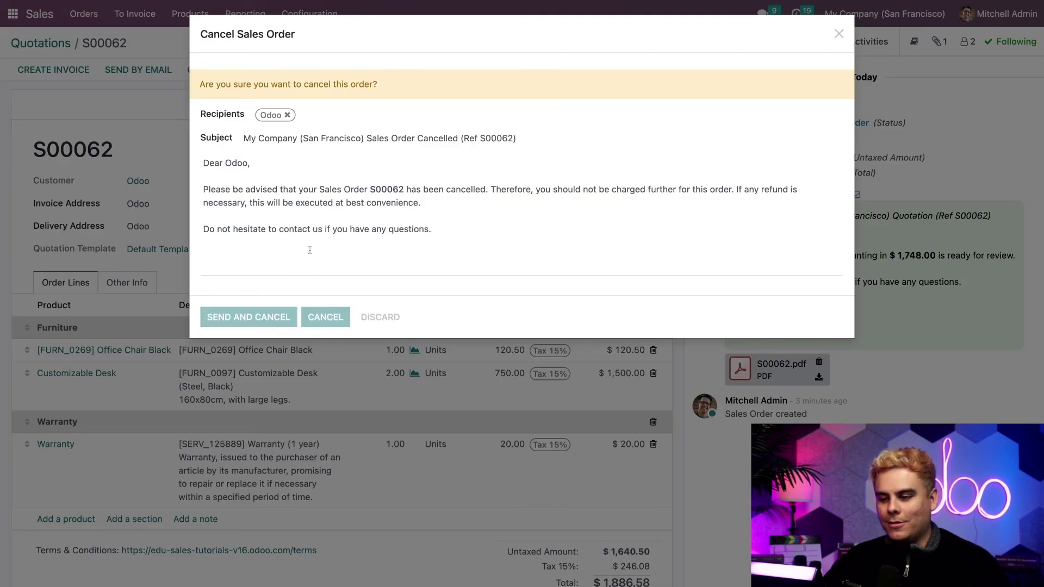